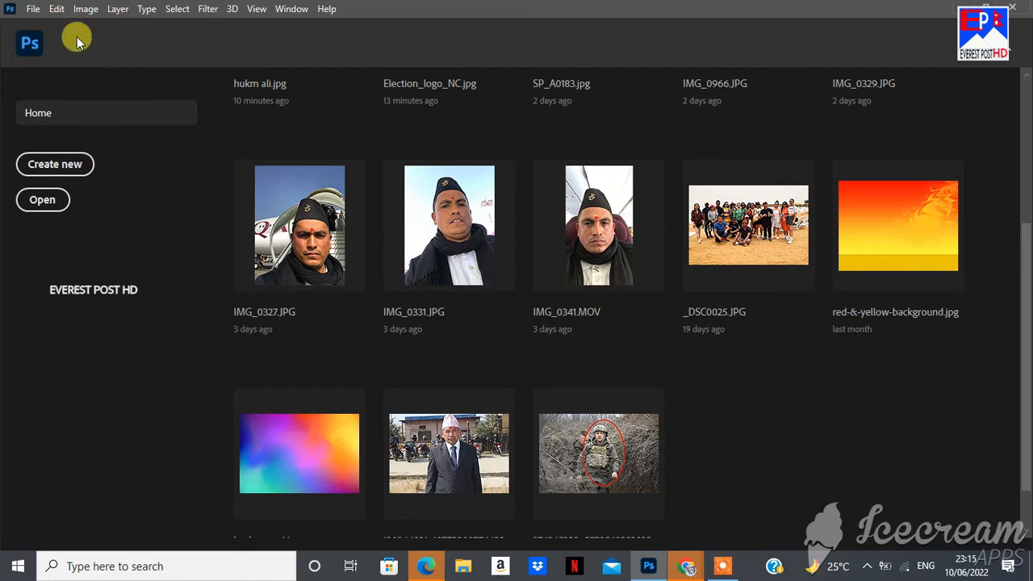
{"action": "left_click", "coordinate": [33, 9]}
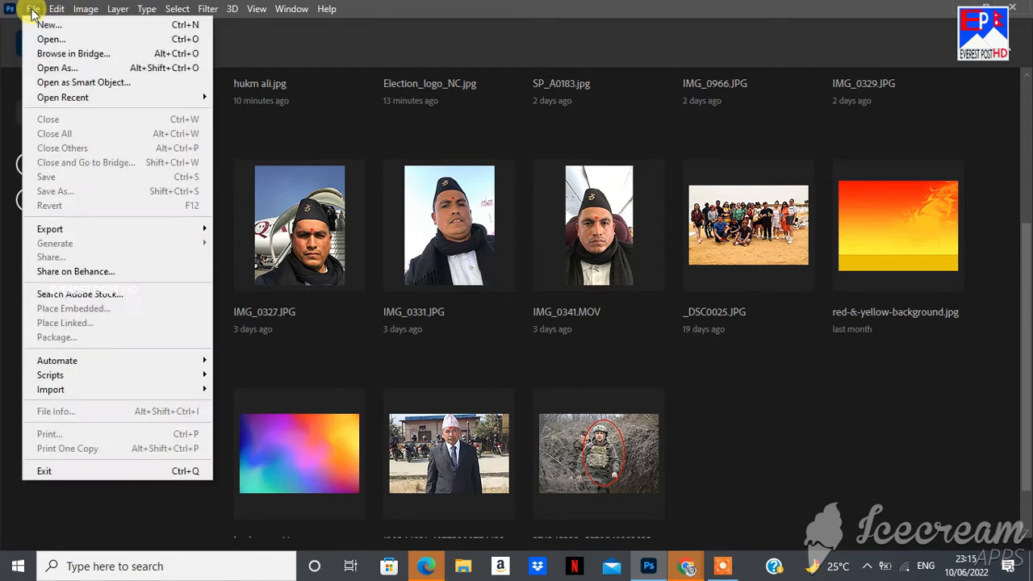
{"action": "left_click", "coordinate": [55, 42]}
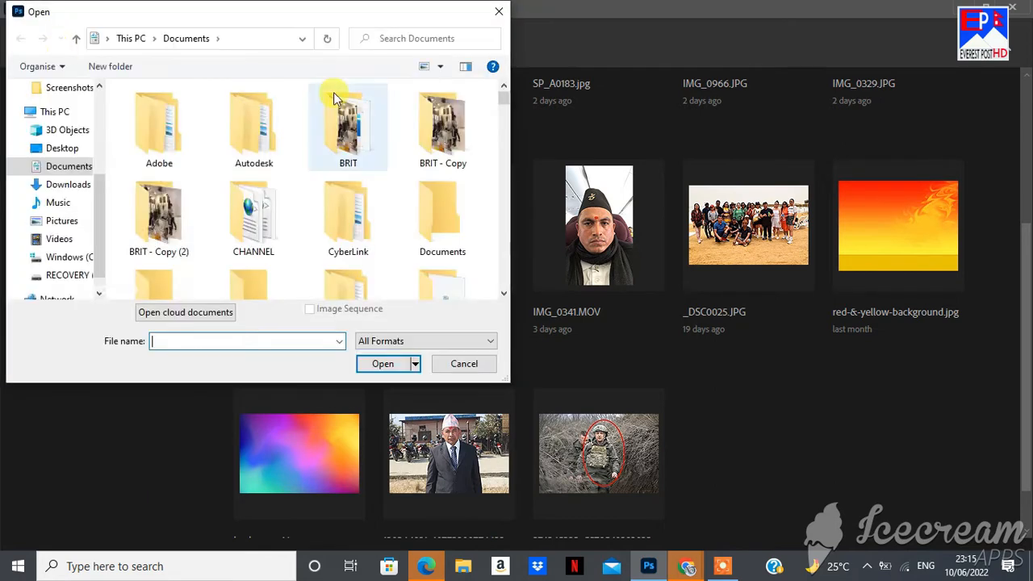
{"action": "left_click_drag", "start_coordinate": [504, 293], "coordinate": [507, 296]}
{"action": "left_click", "coordinate": [348, 157]}
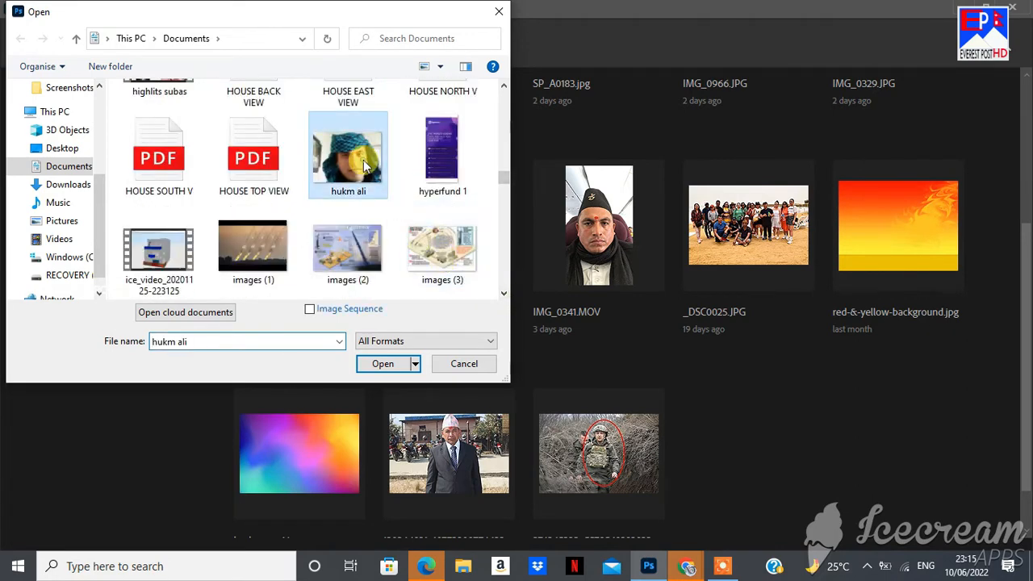
{"action": "left_click", "coordinate": [373, 367]}
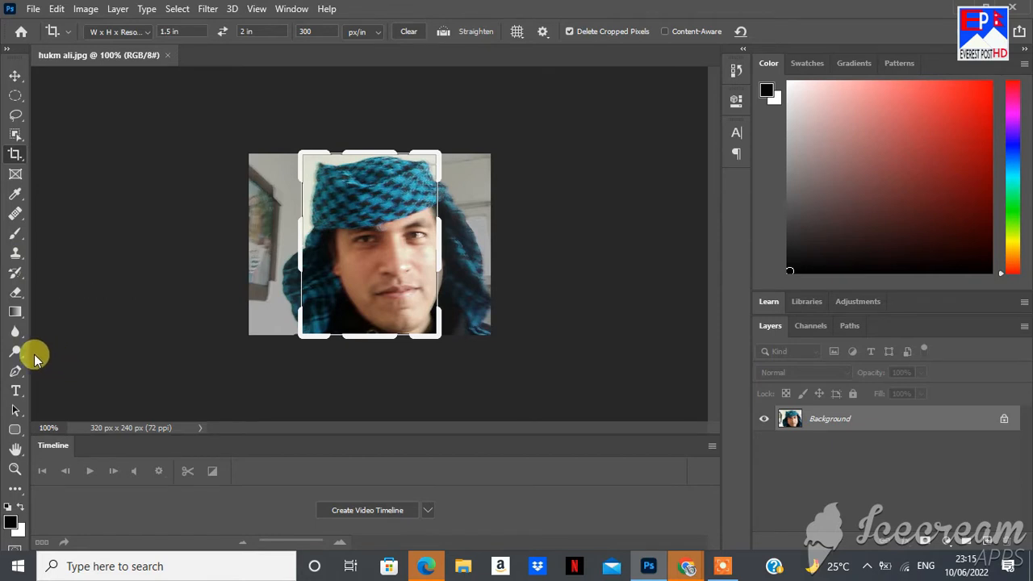
Dodge the face with the midtone range at 50% exposure
{"action": "left_click", "coordinate": [18, 353]}
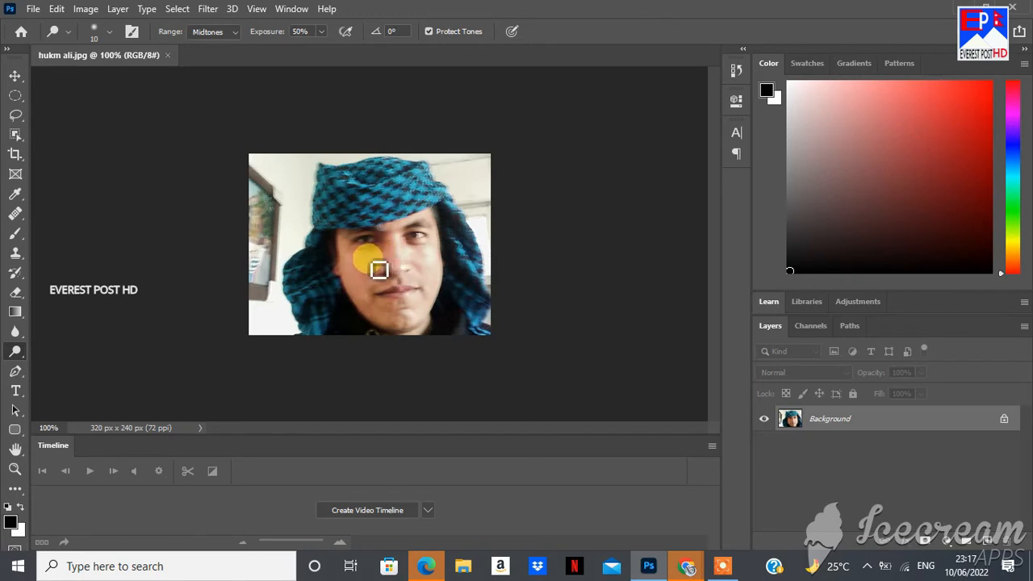
{"action": "left_click_drag", "start_coordinate": [379, 269], "coordinate": [359, 262]}
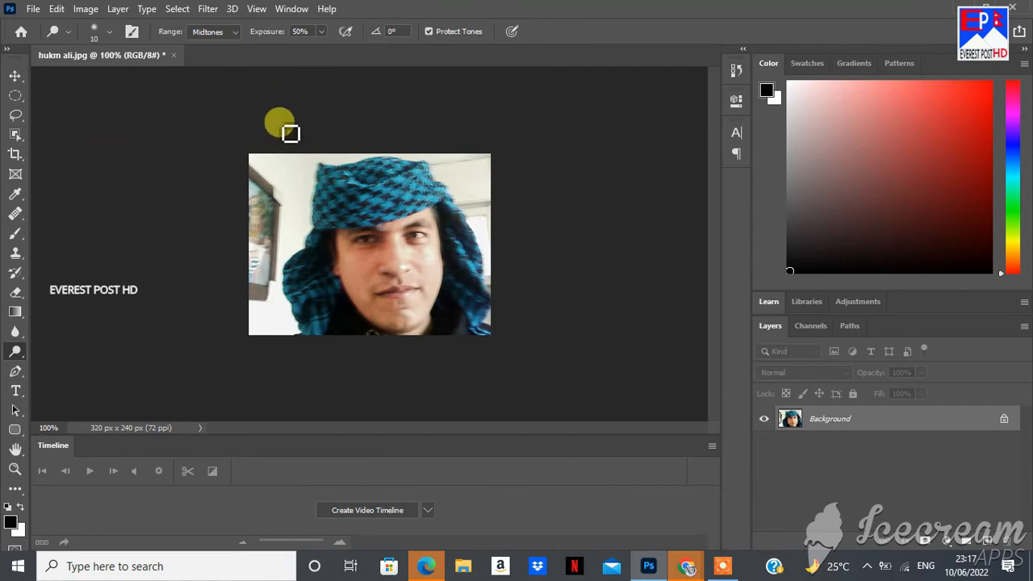
Crop the photo to 1.5 × 2 in at 300 ppi using the W x H x Resolution preset
{"action": "left_click", "coordinate": [15, 155]}
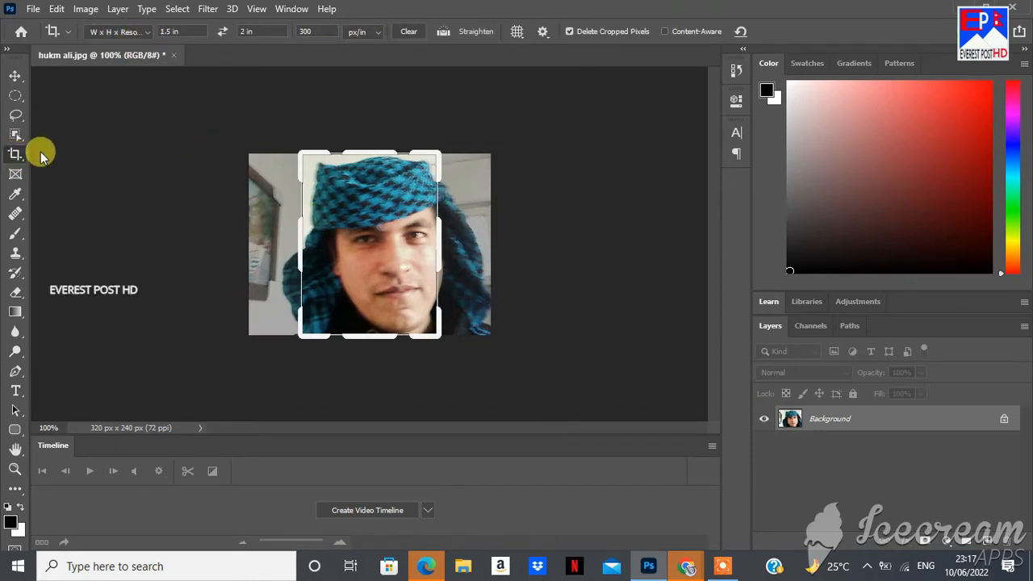
{"action": "left_click", "coordinate": [149, 35]}
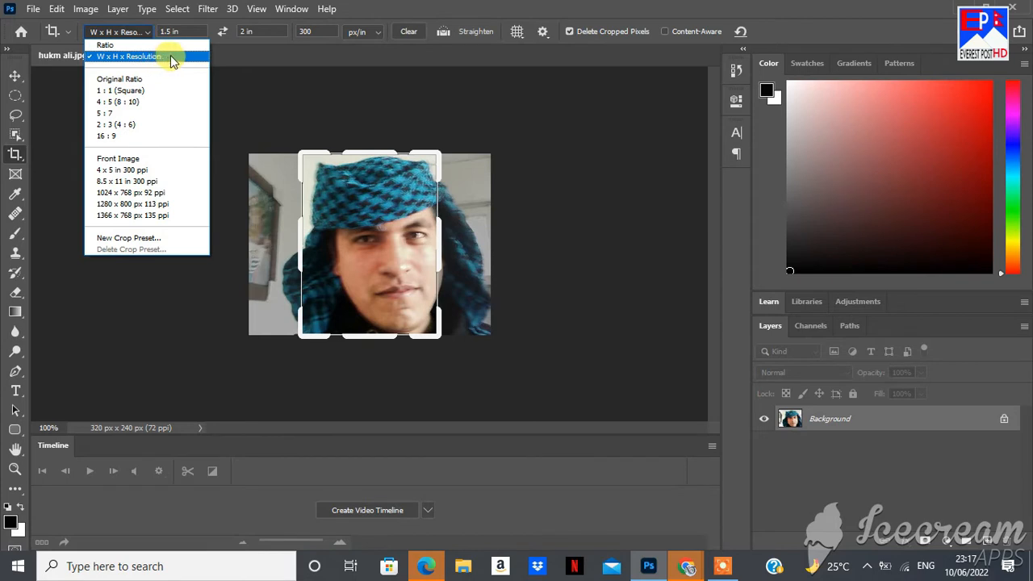
{"action": "left_click", "coordinate": [233, 74]}
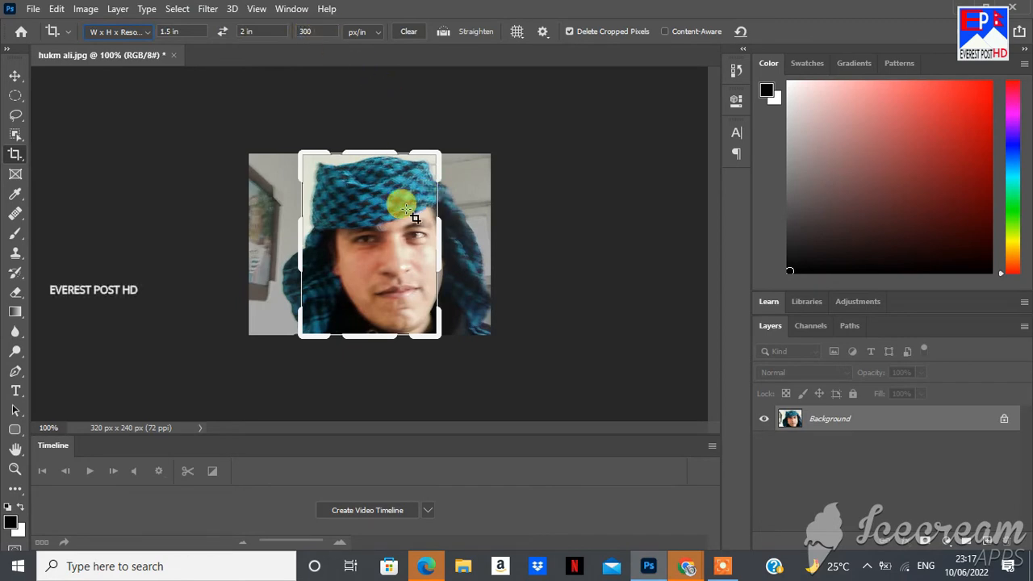
{"action": "double_click", "coordinate": [386, 179]}
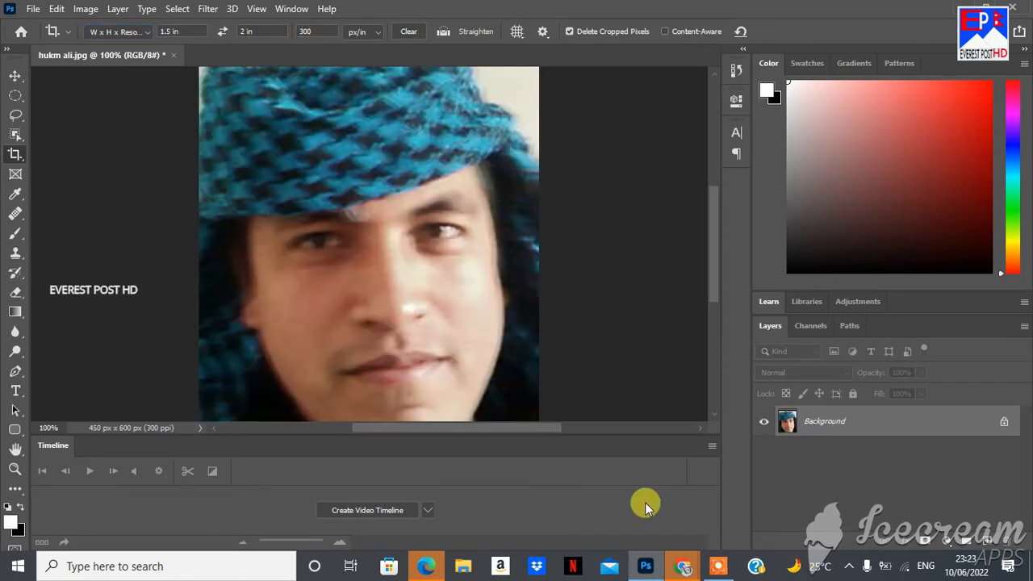
Convert the locked Background into an editable layer named Layer 0
{"action": "double_click", "coordinate": [817, 426]}
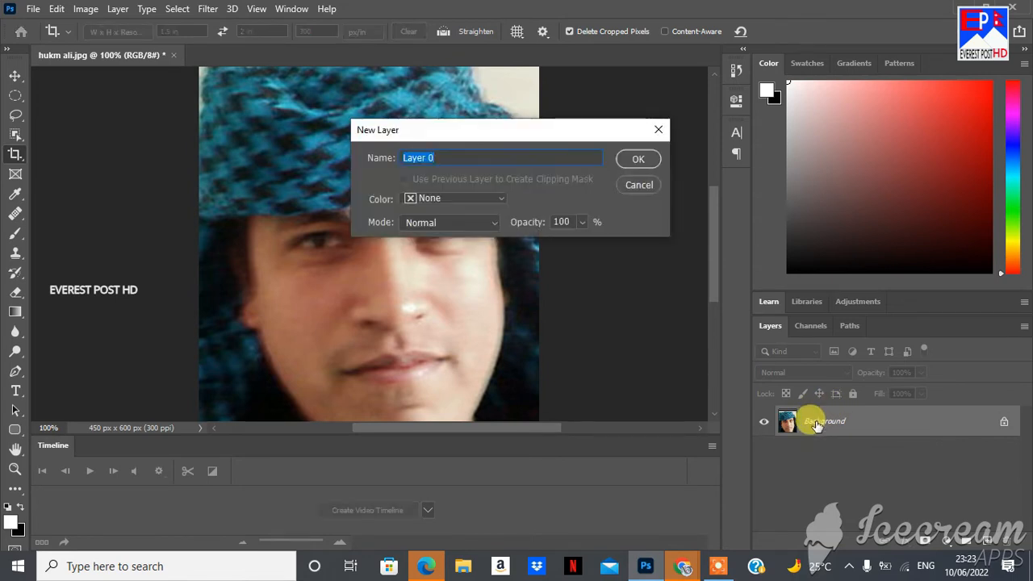
{"action": "left_click", "coordinate": [637, 162]}
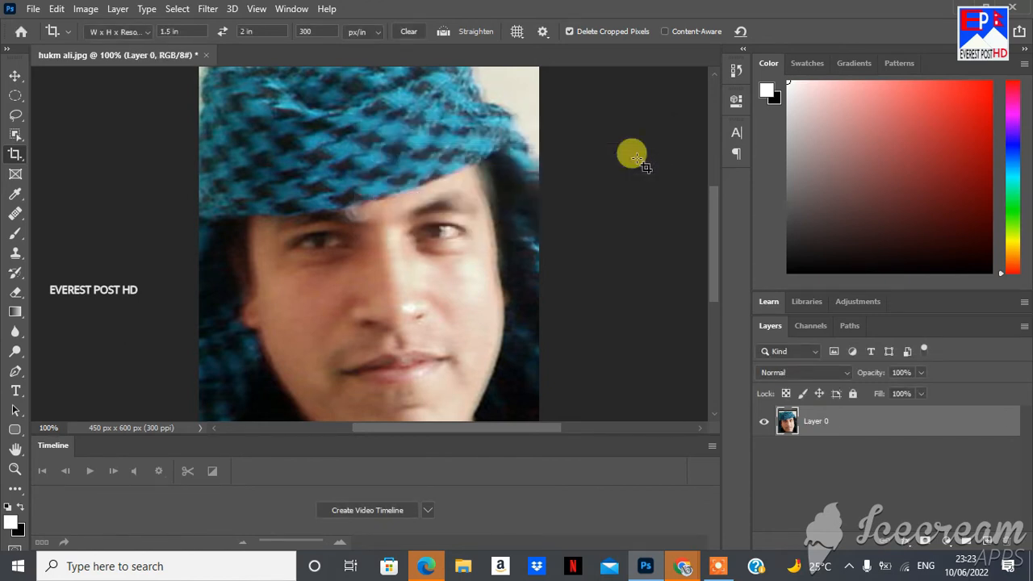
{"action": "key", "text": "ctrl"}
{"action": "key", "text": "ctrl+space"}
{"action": "left_click", "coordinate": [638, 159]}
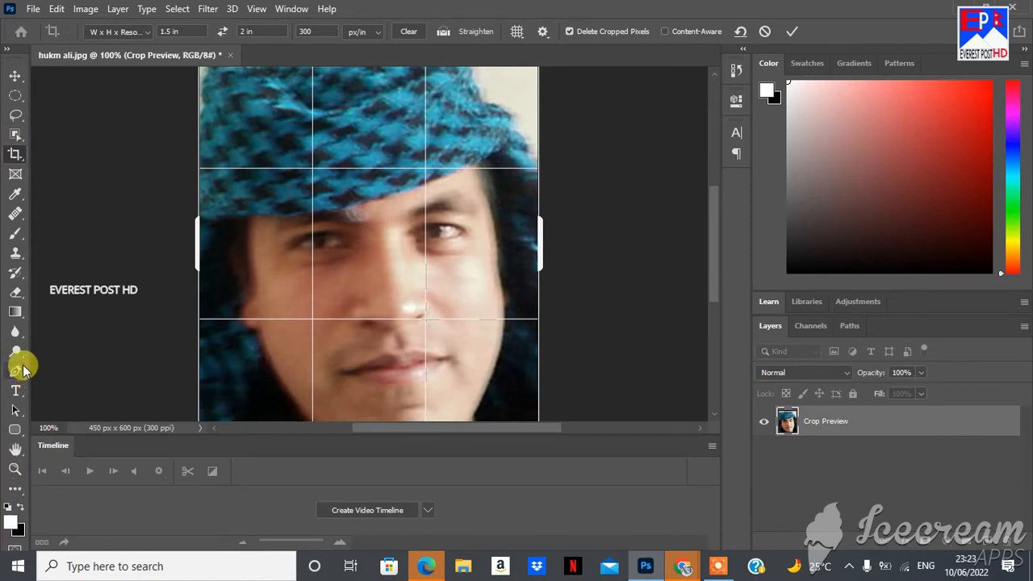
{"action": "left_click", "coordinate": [15, 469]}
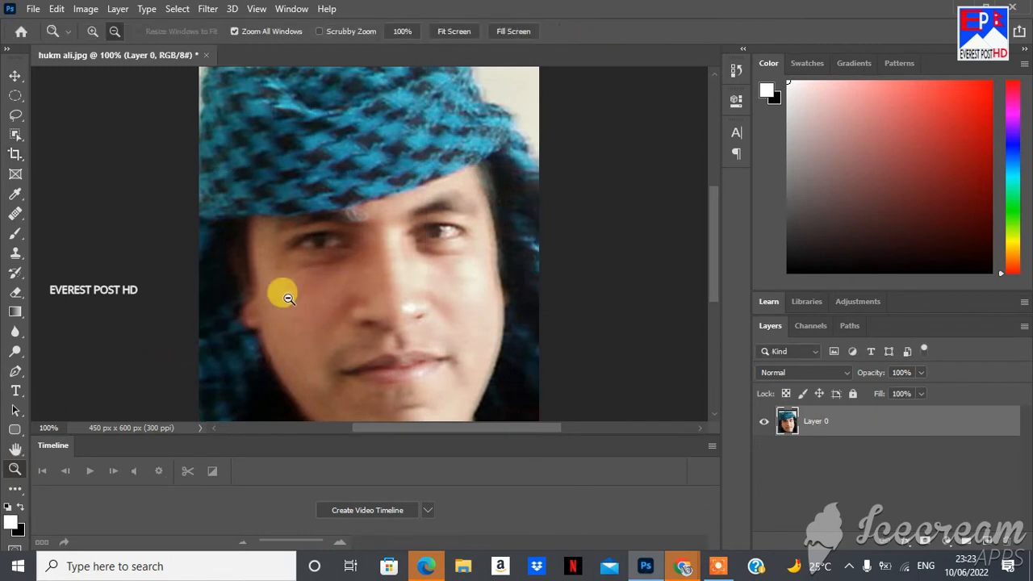
Zoom the view out to 25%, then back in to 50% on the photo
{"action": "left_click", "coordinate": [115, 31]}
{"action": "left_click", "coordinate": [353, 201]}
{"action": "left_click", "coordinate": [357, 205]}
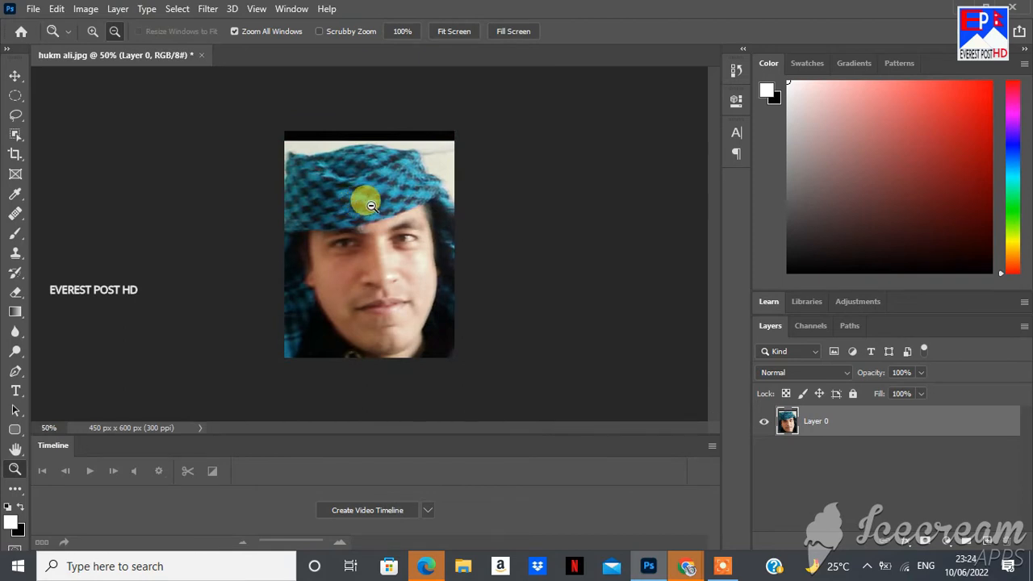
{"action": "left_click_drag", "start_coordinate": [372, 206], "coordinate": [373, 229]}
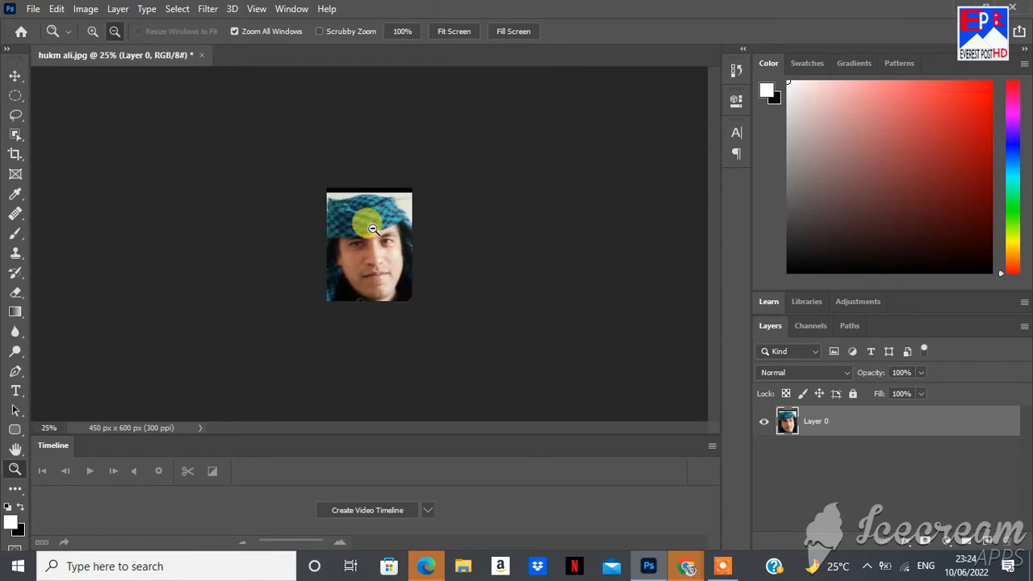
{"action": "left_click", "coordinate": [93, 31]}
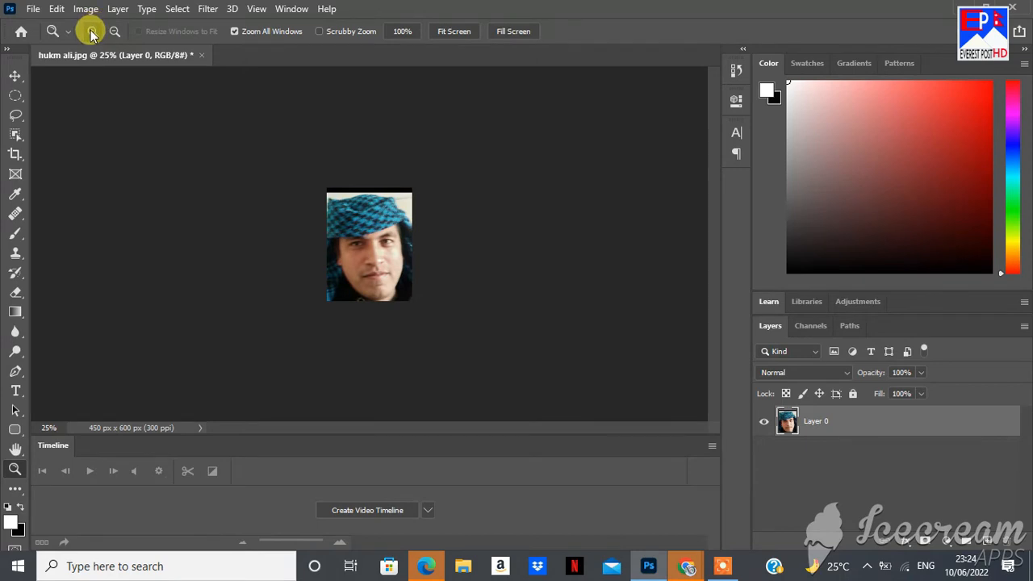
{"action": "left_click", "coordinate": [320, 246]}
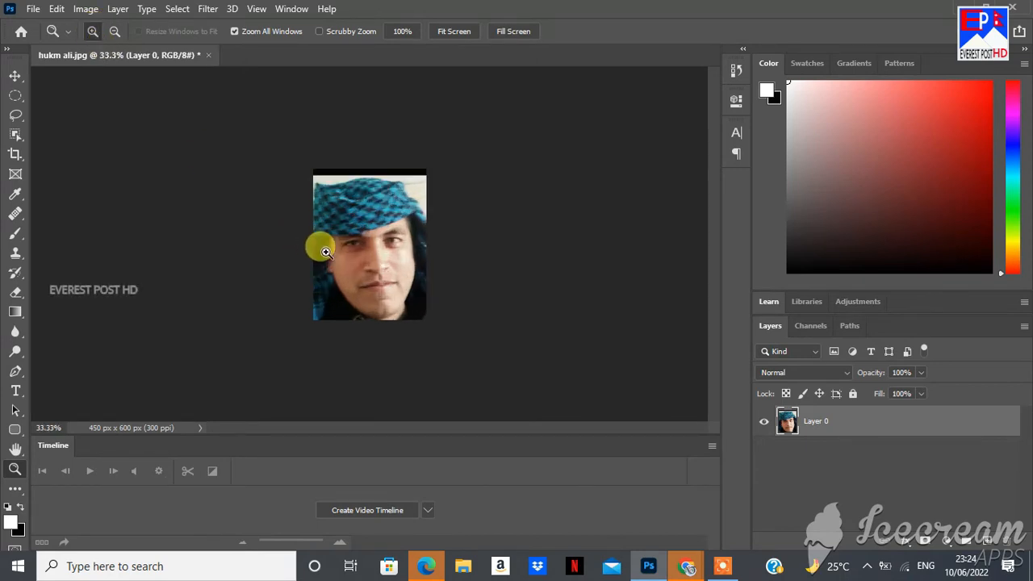
{"action": "left_click", "coordinate": [323, 249]}
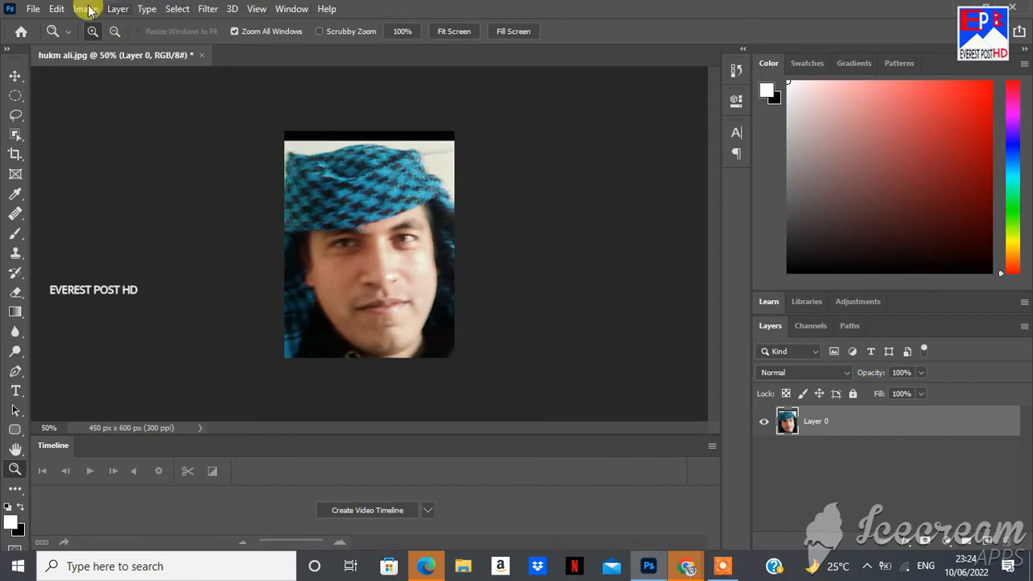
{"action": "left_click", "coordinate": [55, 9]}
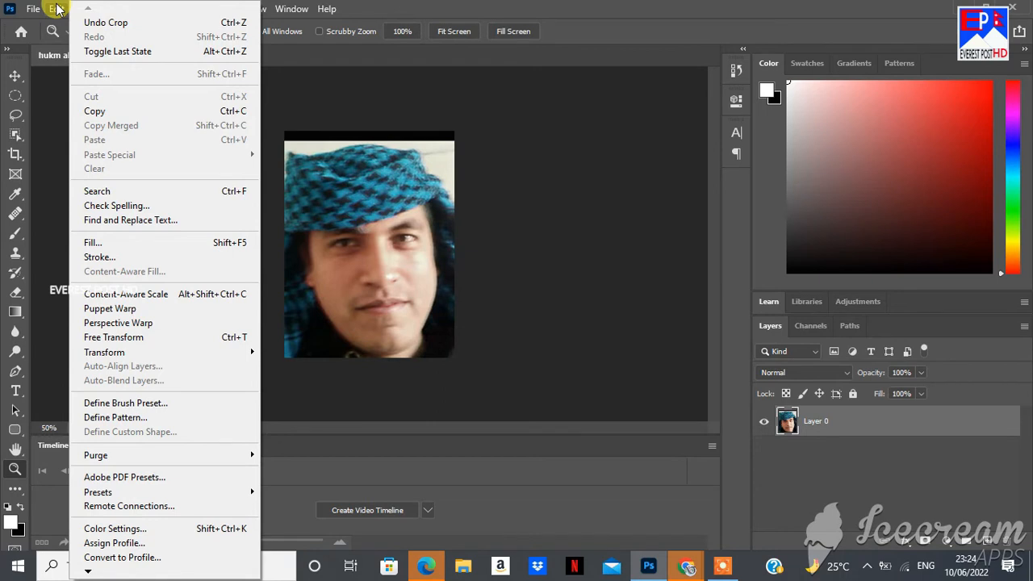
Stroke the photo's edge with a 10 px white border, Location Center
{"action": "left_click", "coordinate": [104, 258]}
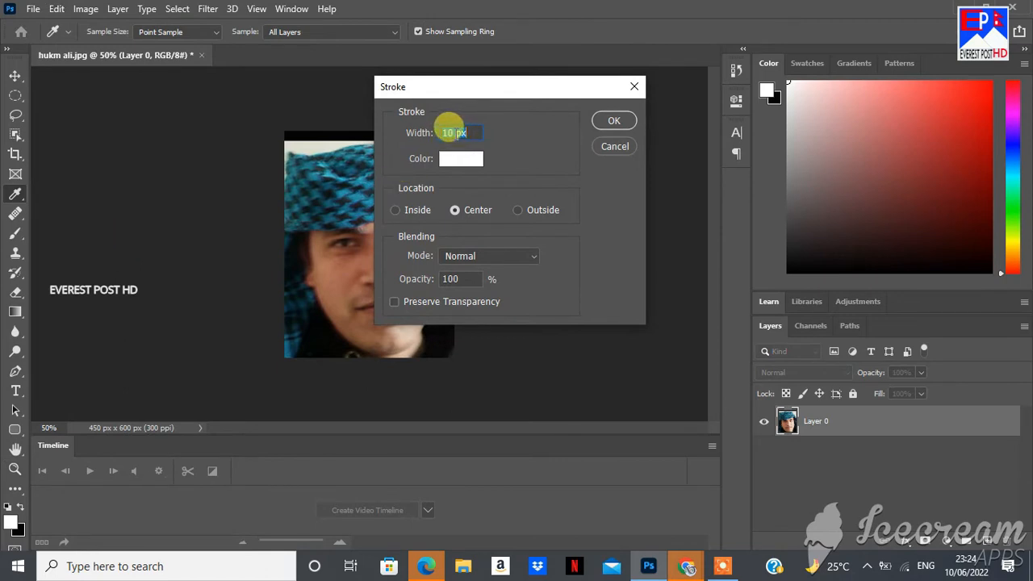
{"action": "left_click", "coordinate": [456, 134]}
{"action": "left_click", "coordinate": [614, 121]}
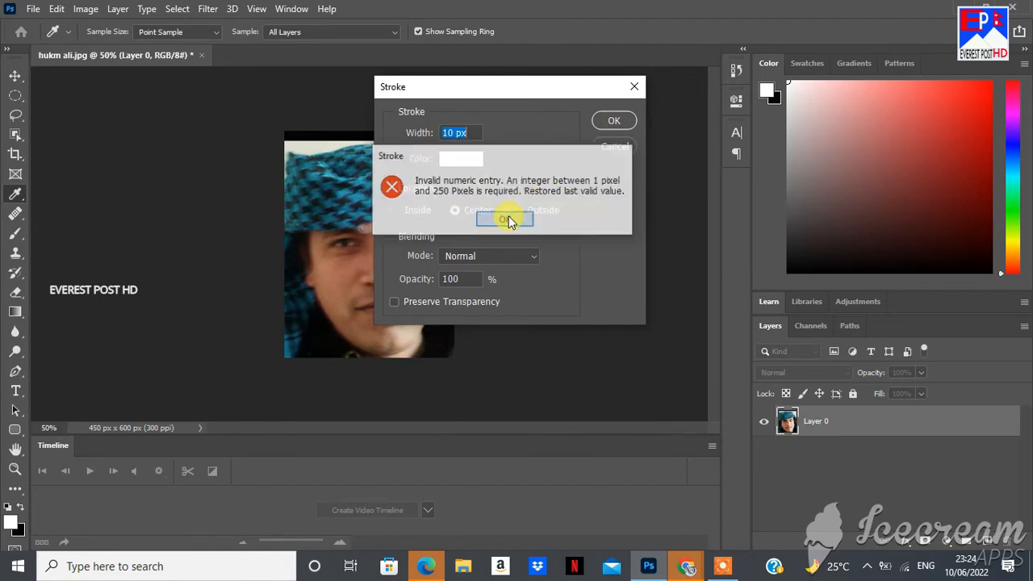
{"action": "left_click", "coordinate": [505, 219]}
{"action": "left_click", "coordinate": [615, 121]}
{"action": "key", "text": "z"}
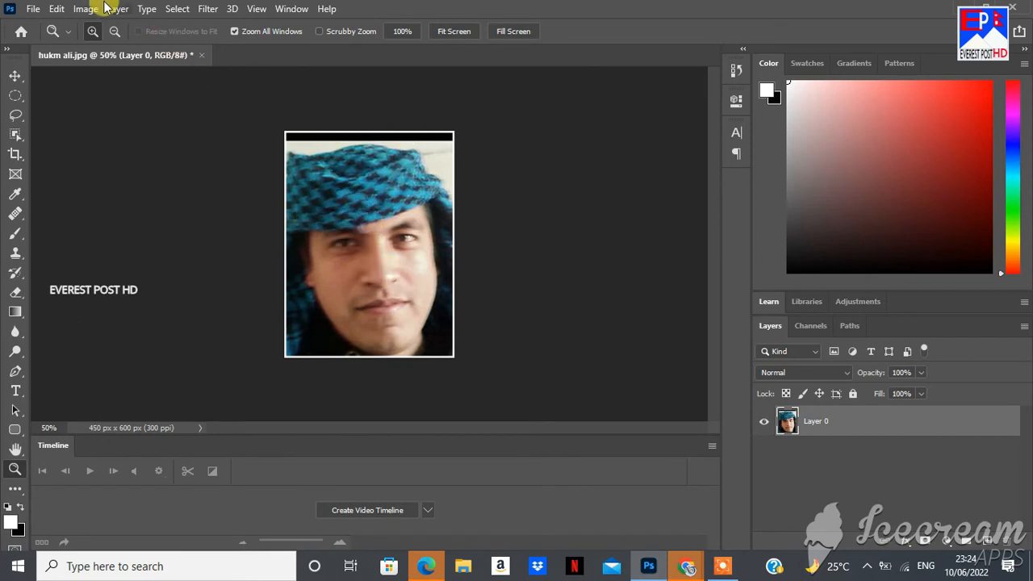
Stroke the photo again with a 10 px black (000000) border, Location Center
{"action": "left_click", "coordinate": [56, 9]}
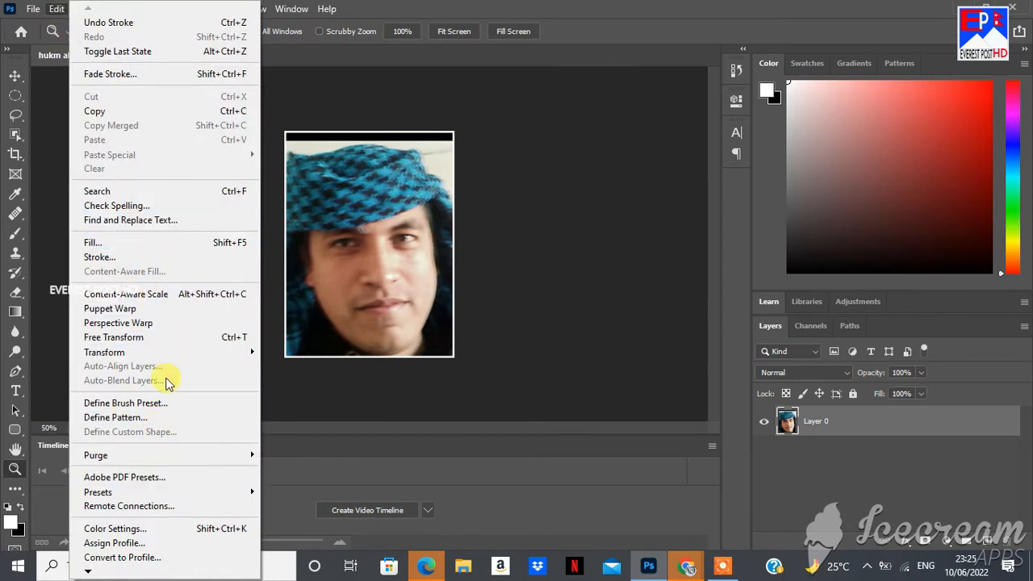
{"action": "left_click", "coordinate": [127, 258]}
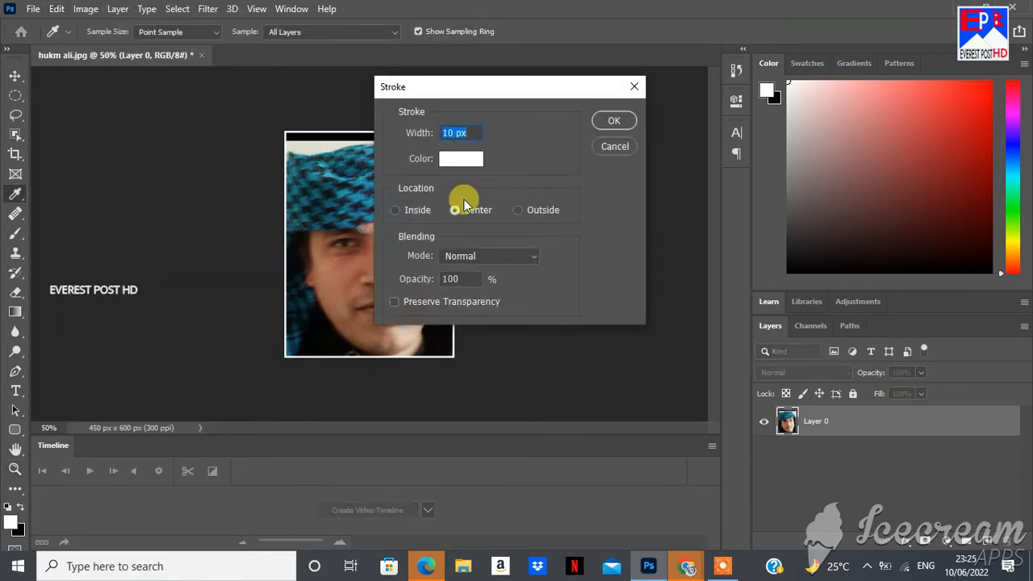
{"action": "left_click", "coordinate": [455, 162]}
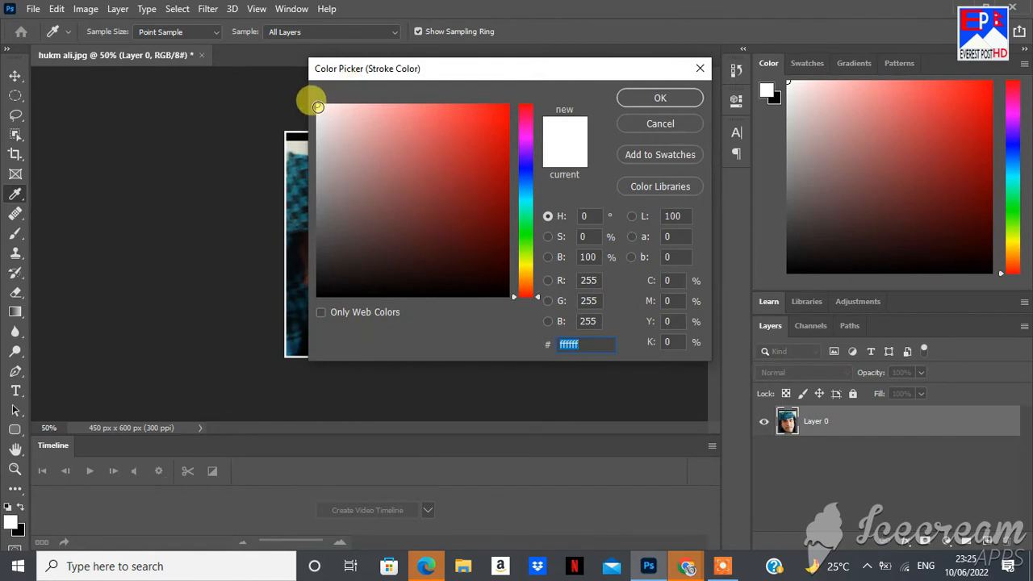
{"action": "left_click_drag", "start_coordinate": [318, 106], "coordinate": [316, 297]}
{"action": "left_click", "coordinate": [660, 98]}
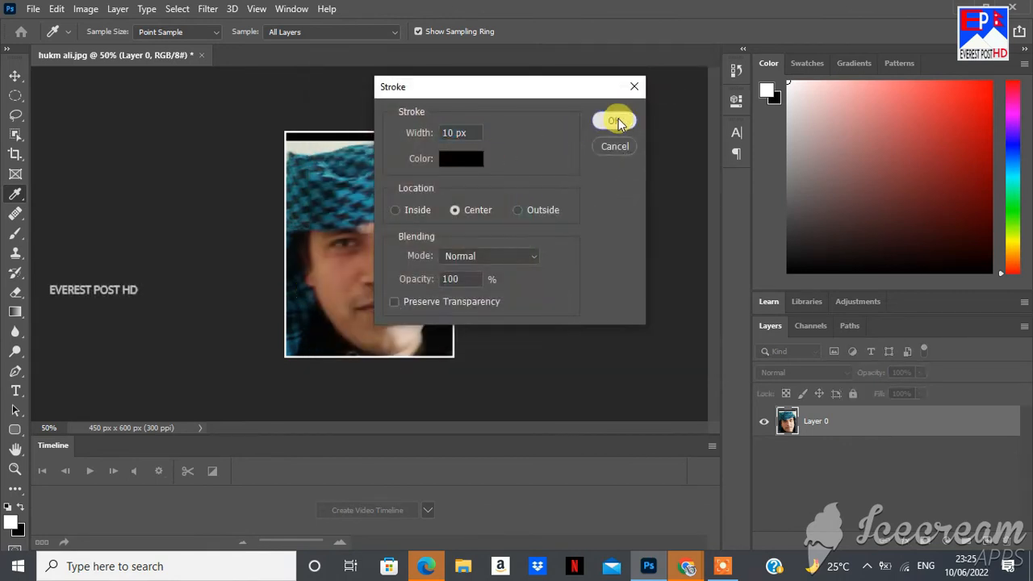
{"action": "left_click", "coordinate": [616, 118]}
{"action": "key", "text": "z"}
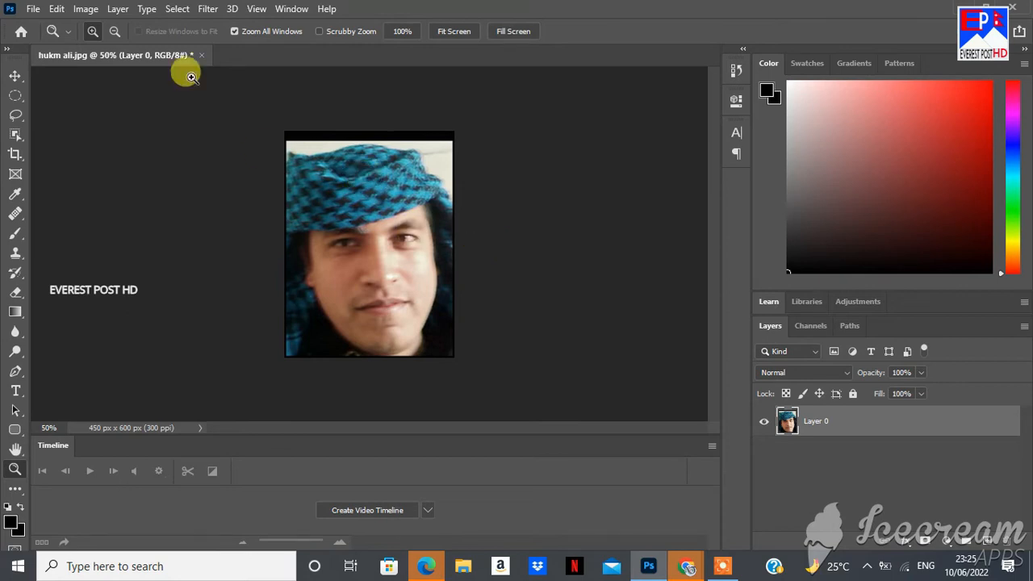
Define the bordered photo as a pattern, replacing the default name with a custom one
{"action": "left_click", "coordinate": [57, 9]}
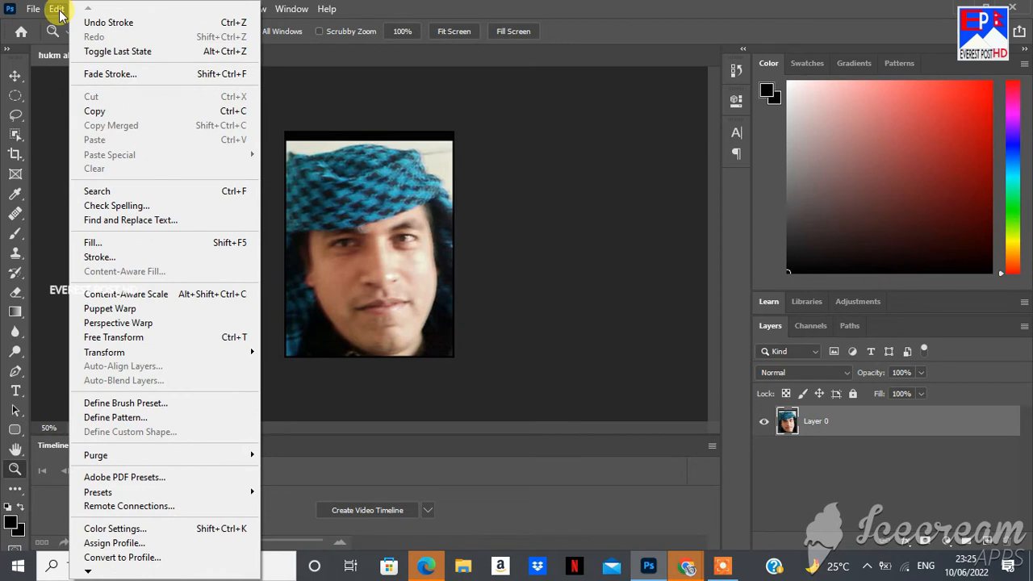
{"action": "mouse_move", "coordinate": [114, 356]}
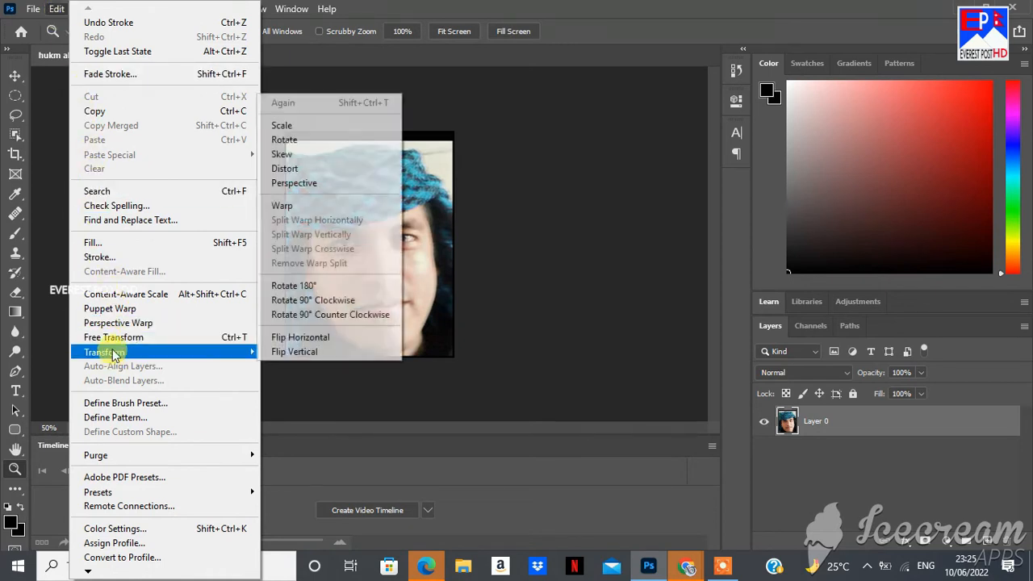
{"action": "left_click", "coordinate": [119, 418]}
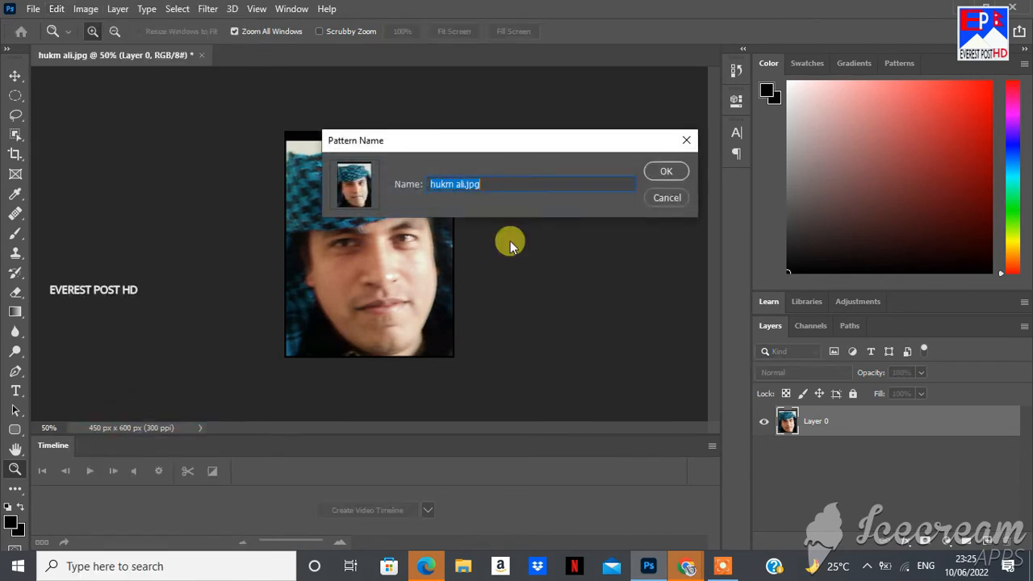
{"action": "key", "text": "BackSpace"}
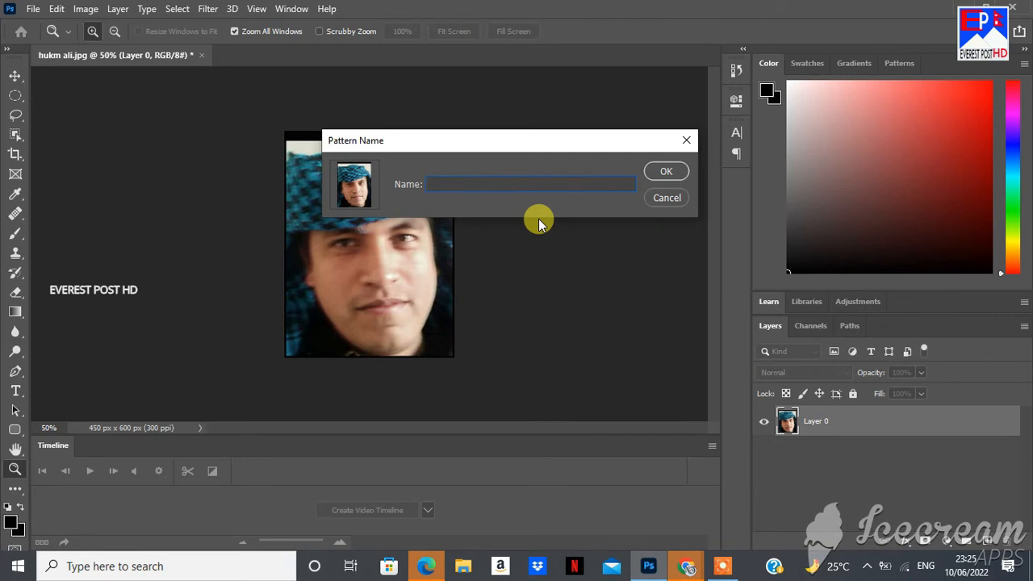
{"action": "type", "text": "Arjun"}
{"action": "left_click", "coordinate": [669, 174]}
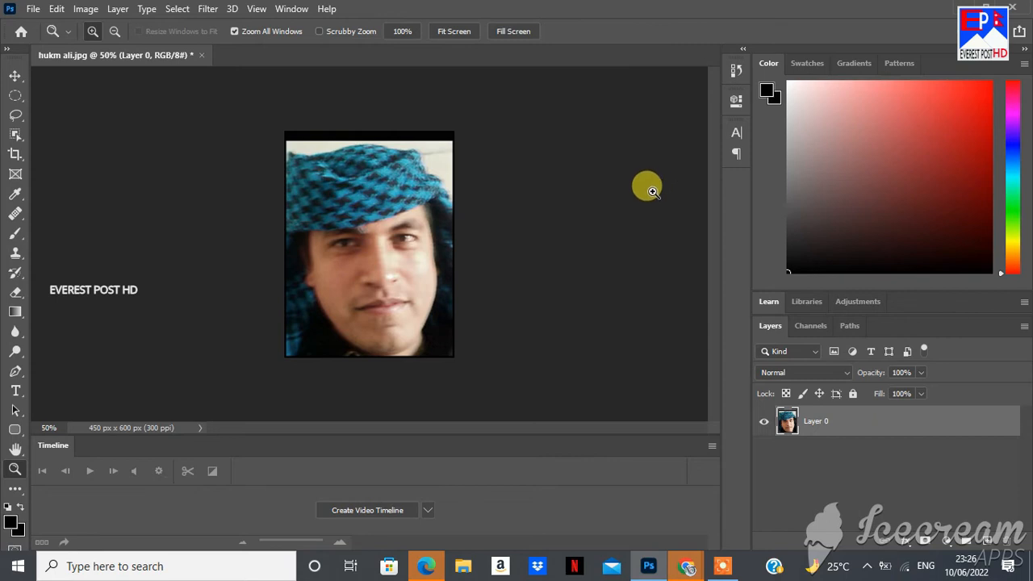
Create a new Landscape 6 × 4 in, 300 ppi document from the Photo presets
{"action": "left_click", "coordinate": [35, 8]}
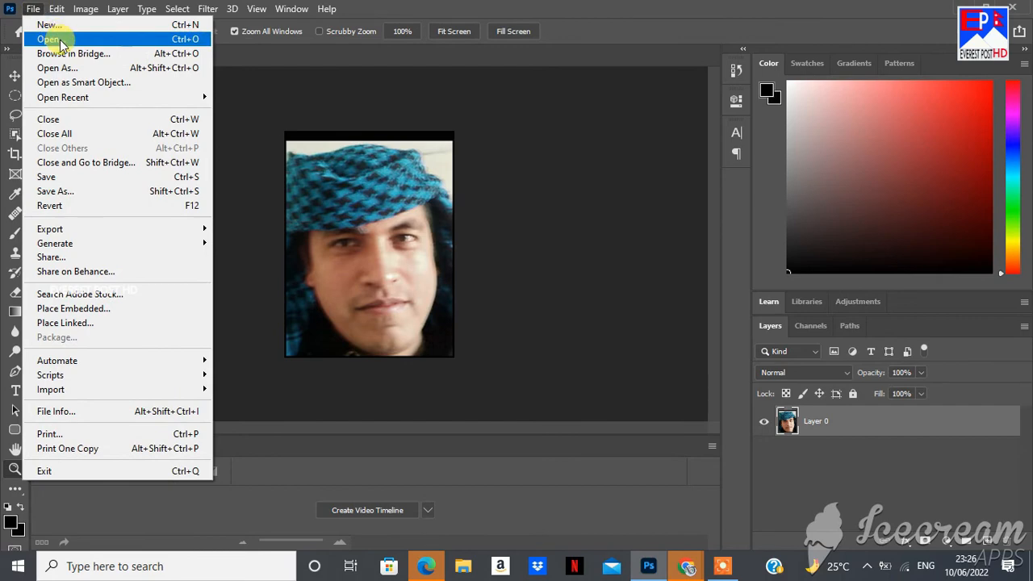
{"action": "left_click", "coordinate": [53, 26]}
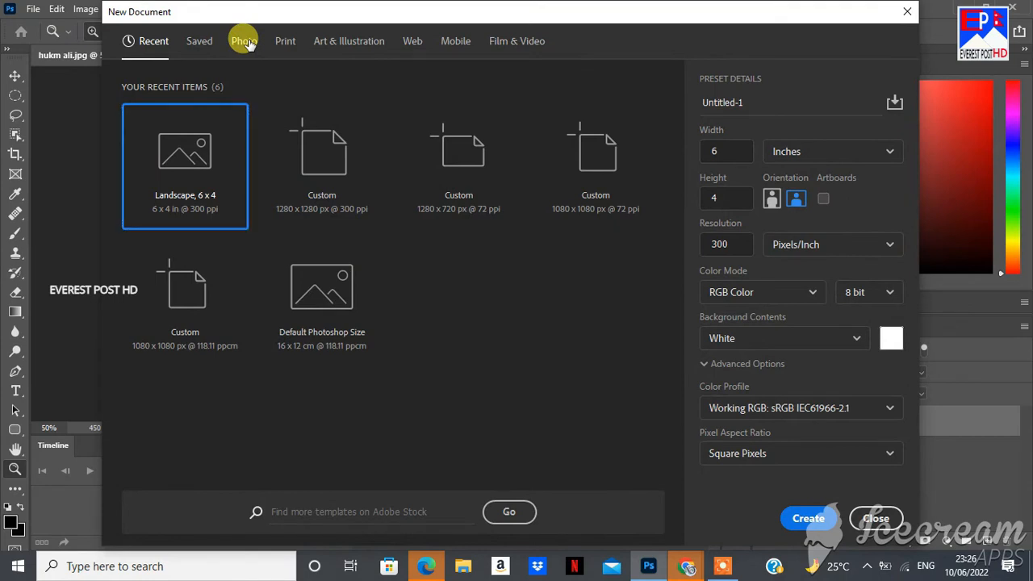
{"action": "left_click", "coordinate": [244, 41]}
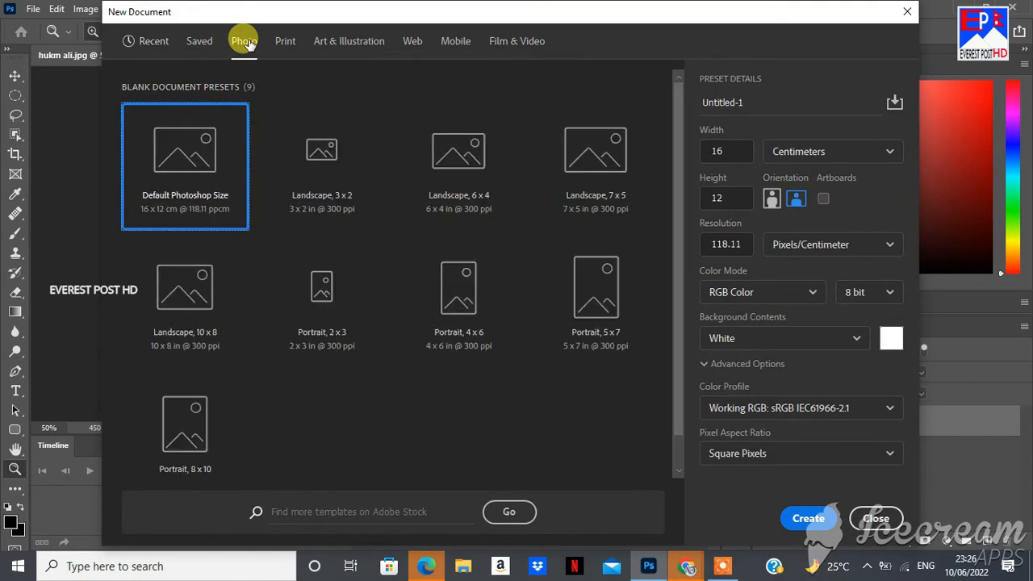
{"action": "left_click", "coordinate": [462, 173]}
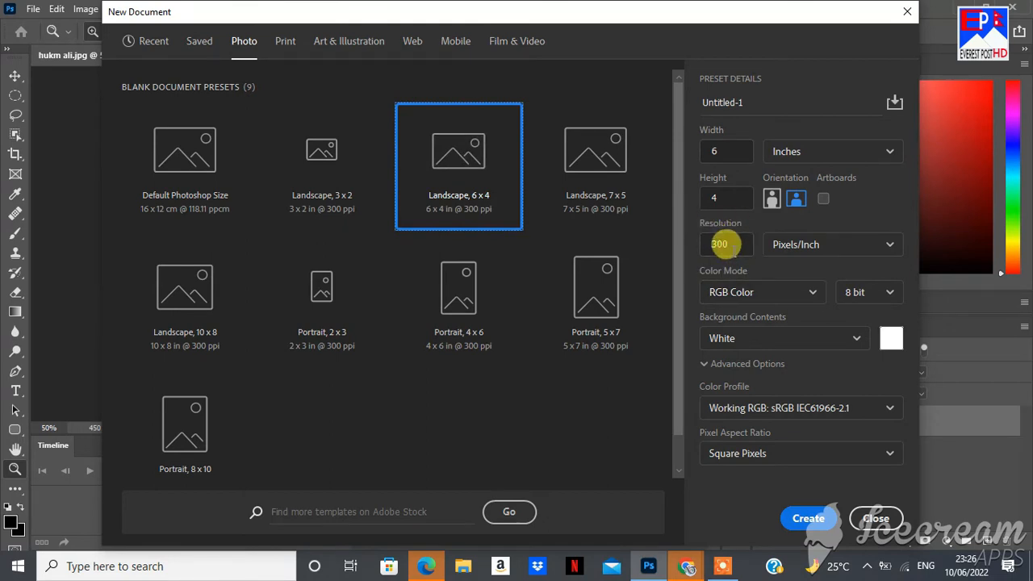
{"action": "left_click", "coordinate": [808, 521]}
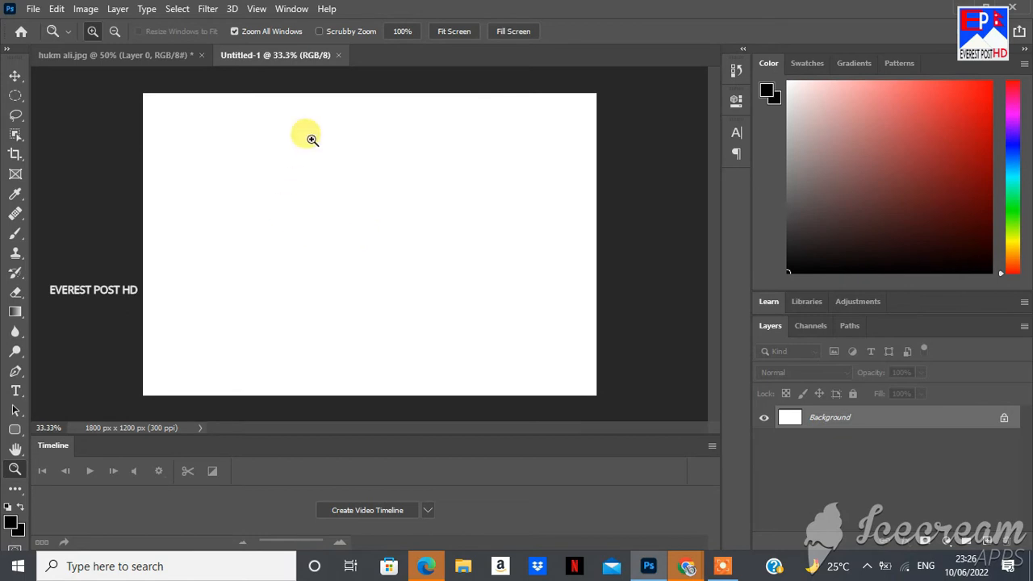
Fill Untitled-1 with the newest bordered face pattern using Edit > Fill, Contents: Pattern
{"action": "left_click", "coordinate": [62, 9]}
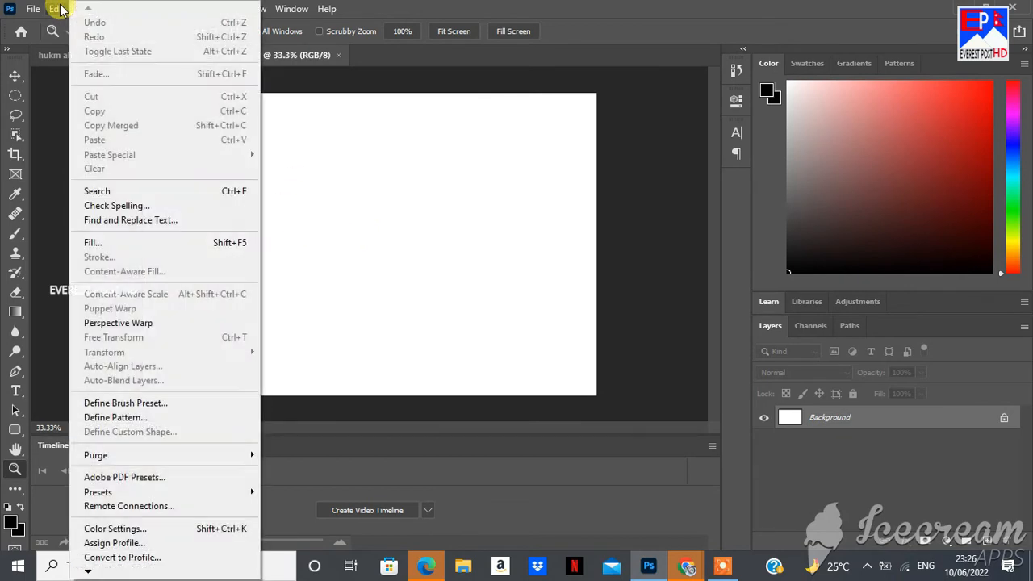
{"action": "left_click", "coordinate": [117, 243]}
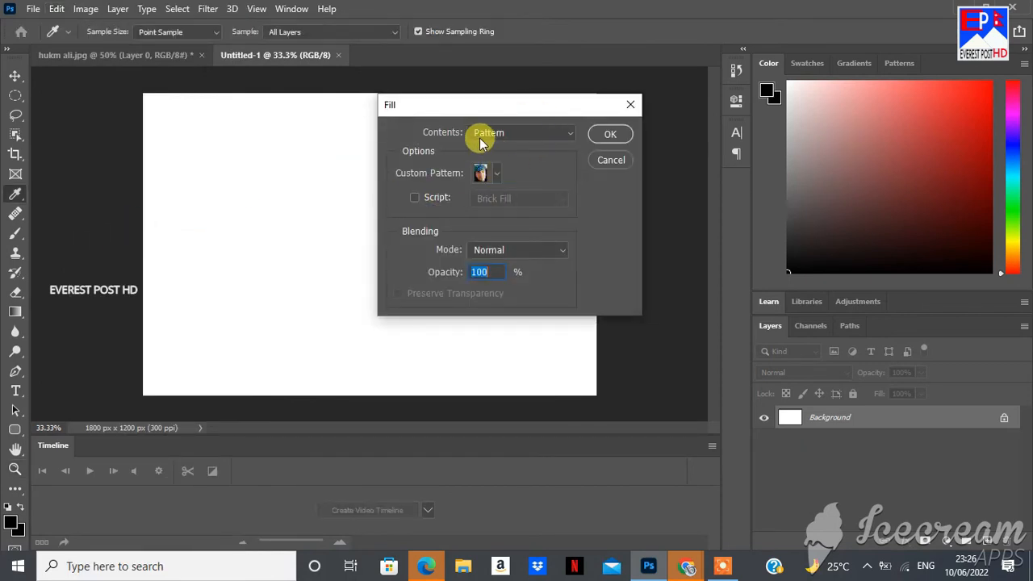
{"action": "left_click", "coordinate": [572, 133]}
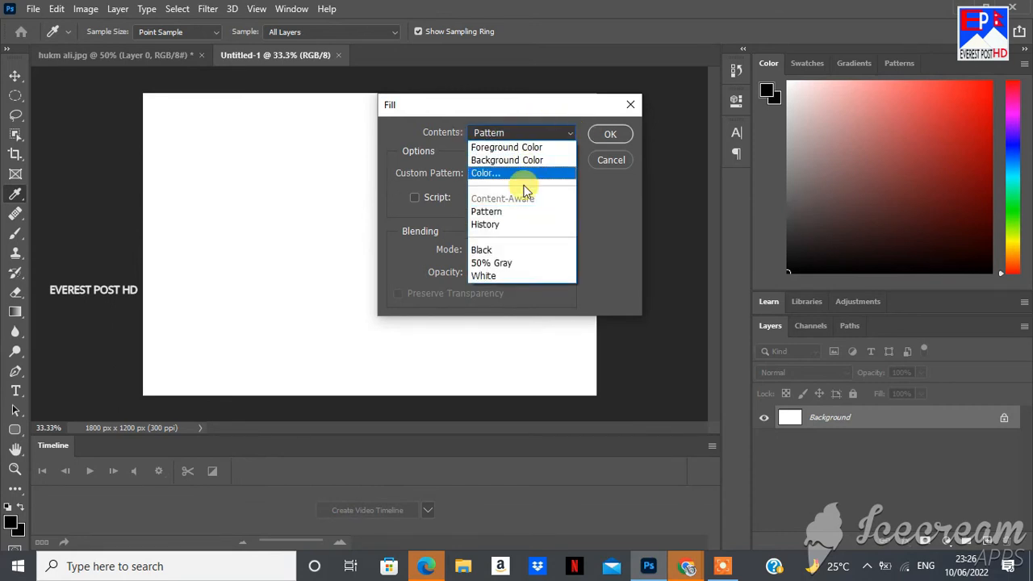
{"action": "left_click", "coordinate": [519, 210]}
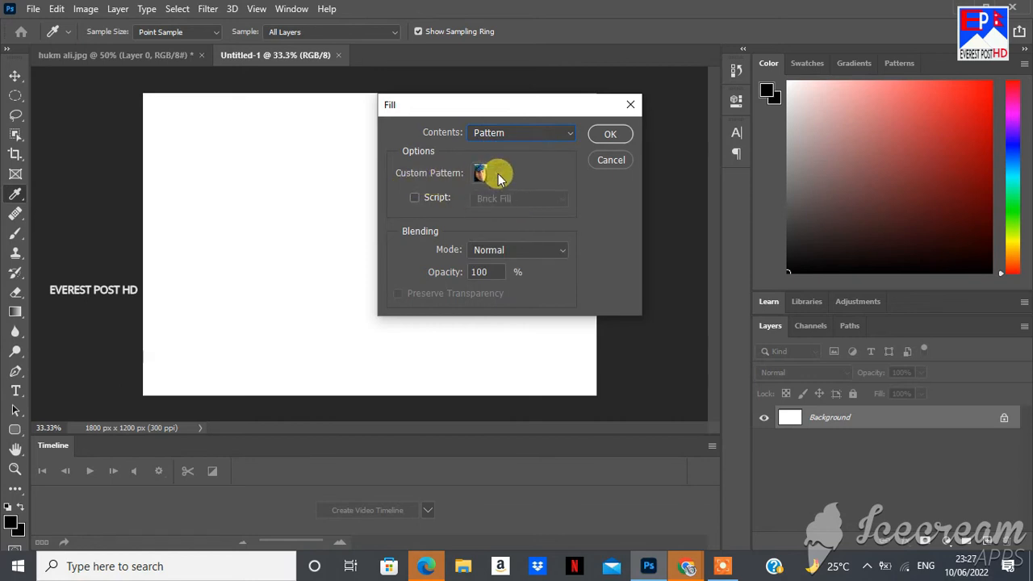
{"action": "left_click", "coordinate": [498, 173]}
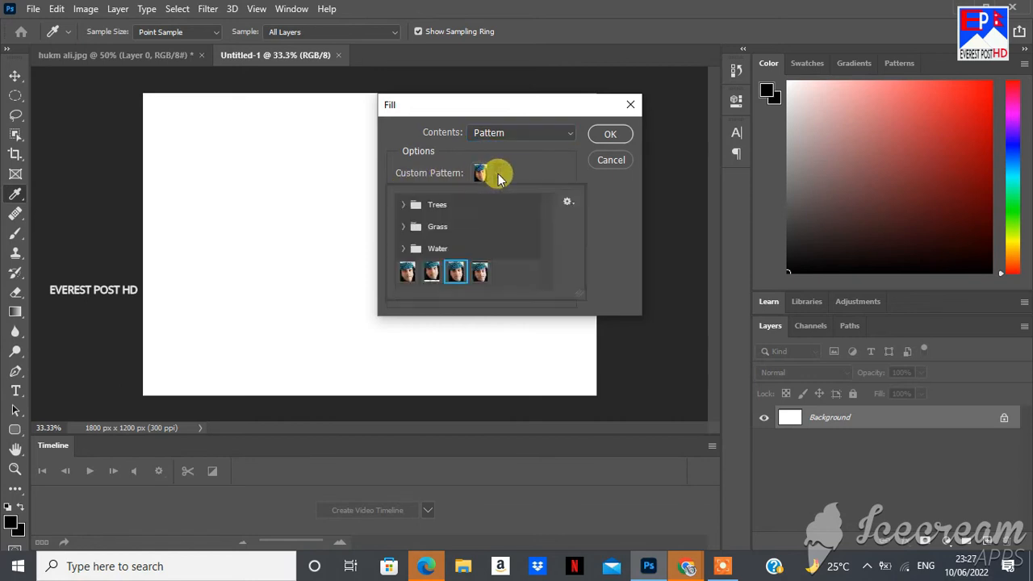
{"action": "left_click", "coordinate": [482, 276]}
{"action": "left_click", "coordinate": [609, 135]}
{"action": "key", "text": "z"}
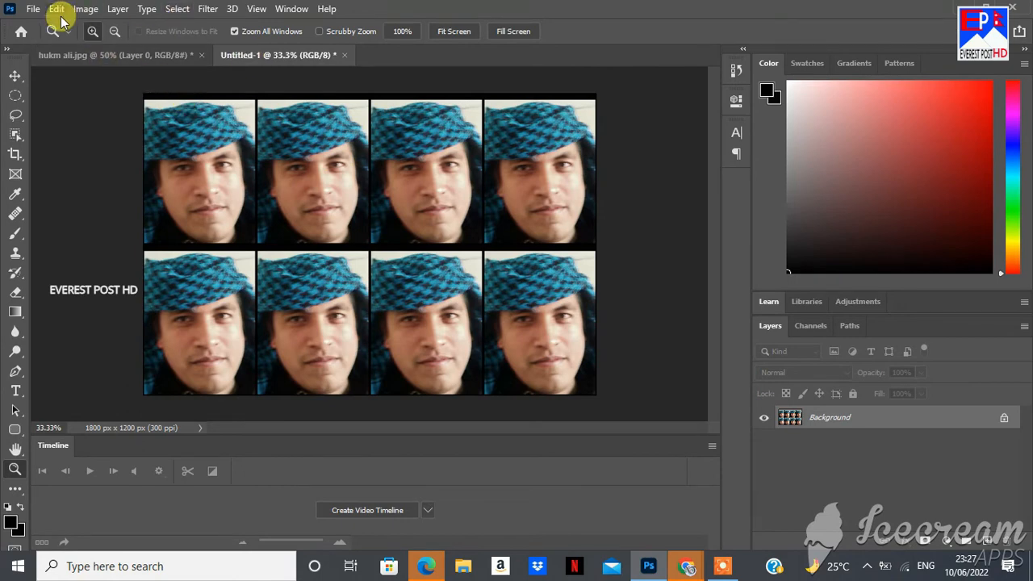
Open Save for Web (Legacy) for the photo sheet with PNG-24 output at 1800 × 1200 px
{"action": "left_click", "coordinate": [34, 10]}
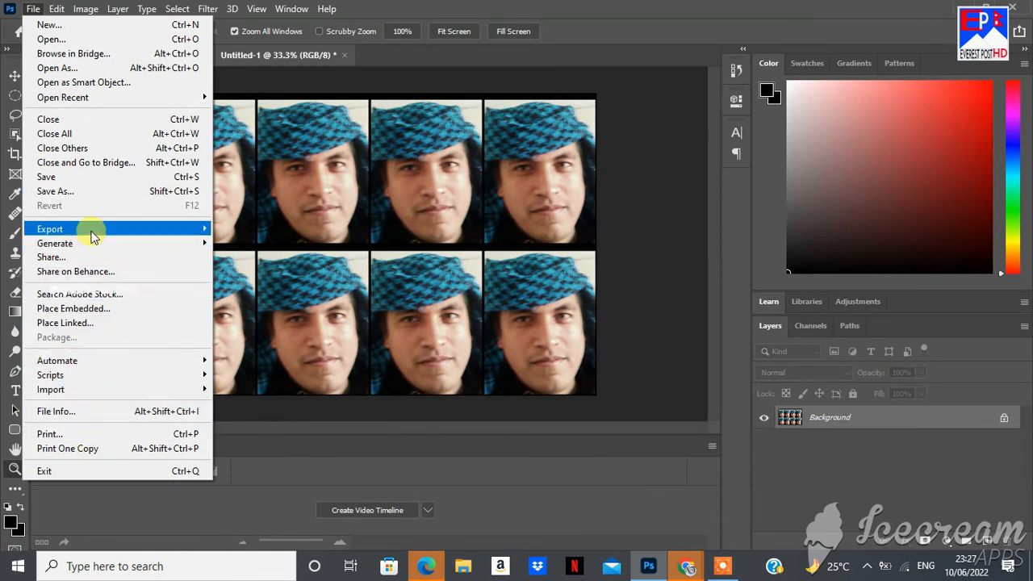
{"action": "mouse_move", "coordinate": [82, 232]}
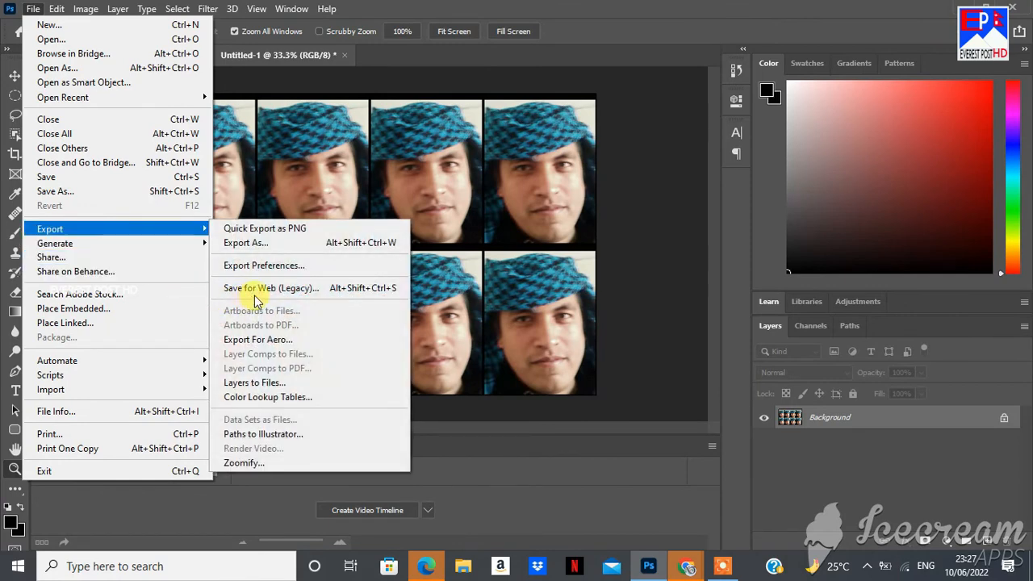
{"action": "left_click", "coordinate": [268, 290]}
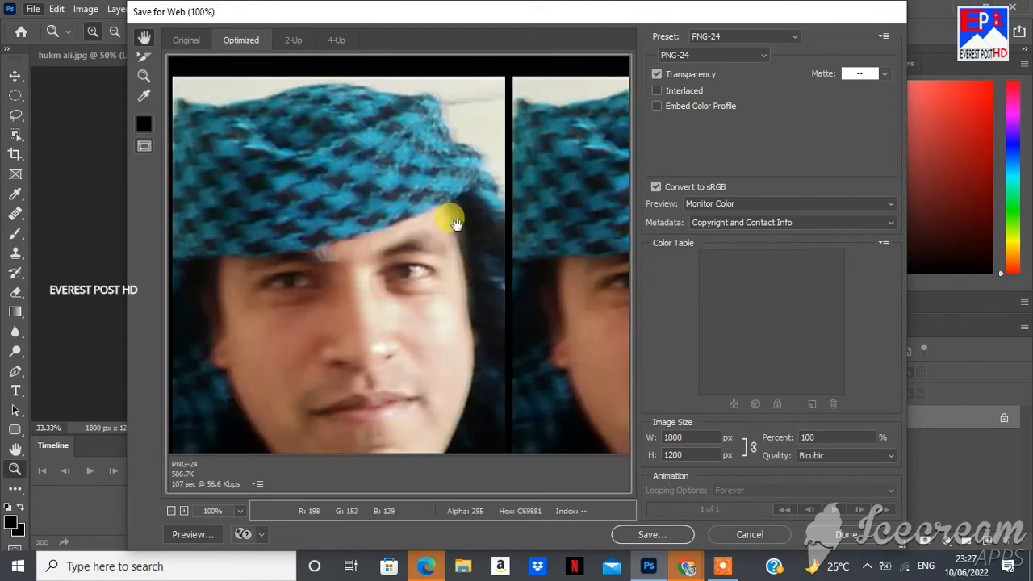
Replace the default Untitled-1 file name with the person's name in the Dead see folder
{"action": "left_click", "coordinate": [648, 536]}
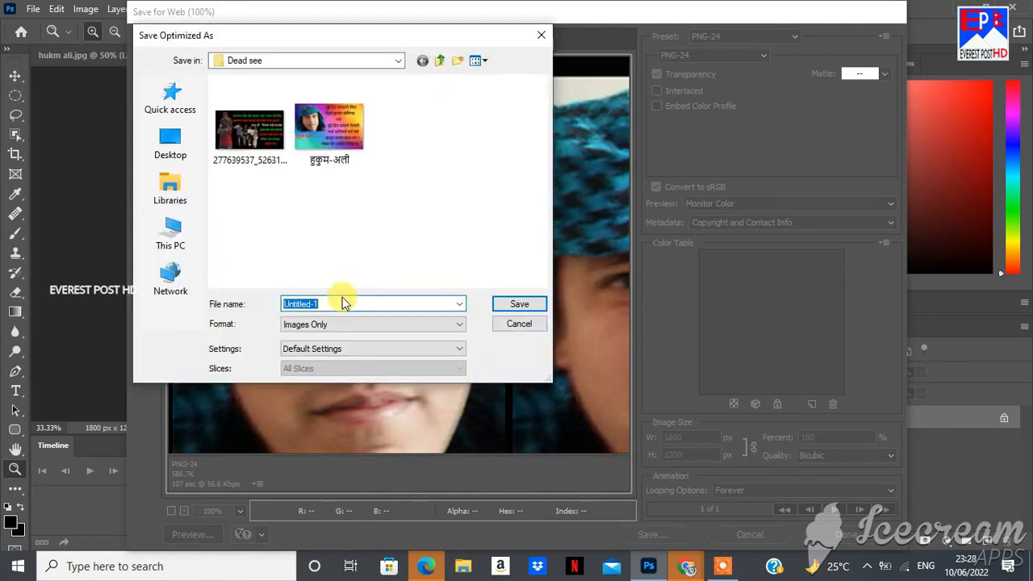
{"action": "key", "text": "BackSpace"}
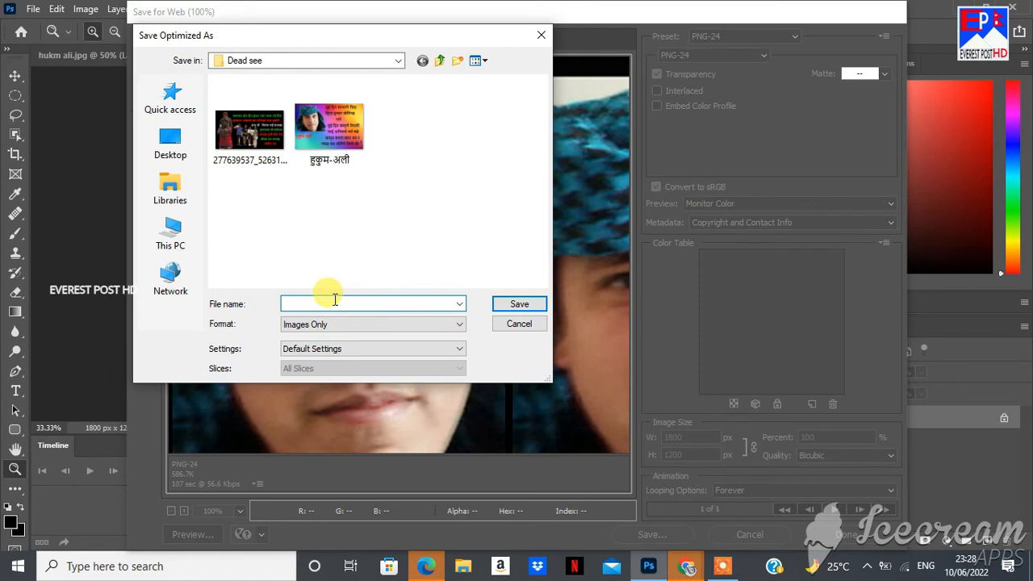
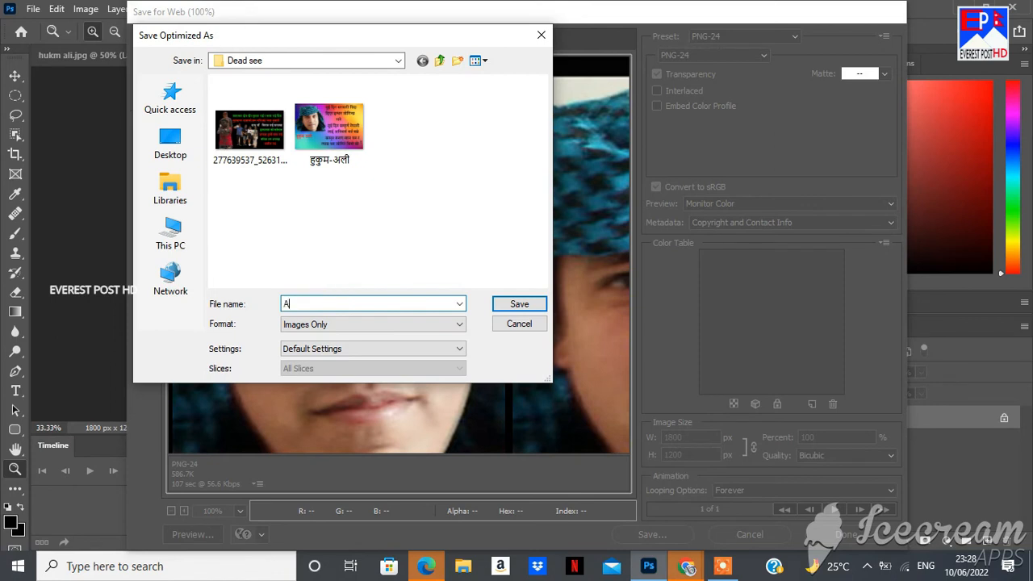
{"action": "left_click", "coordinate": [592, 331]}
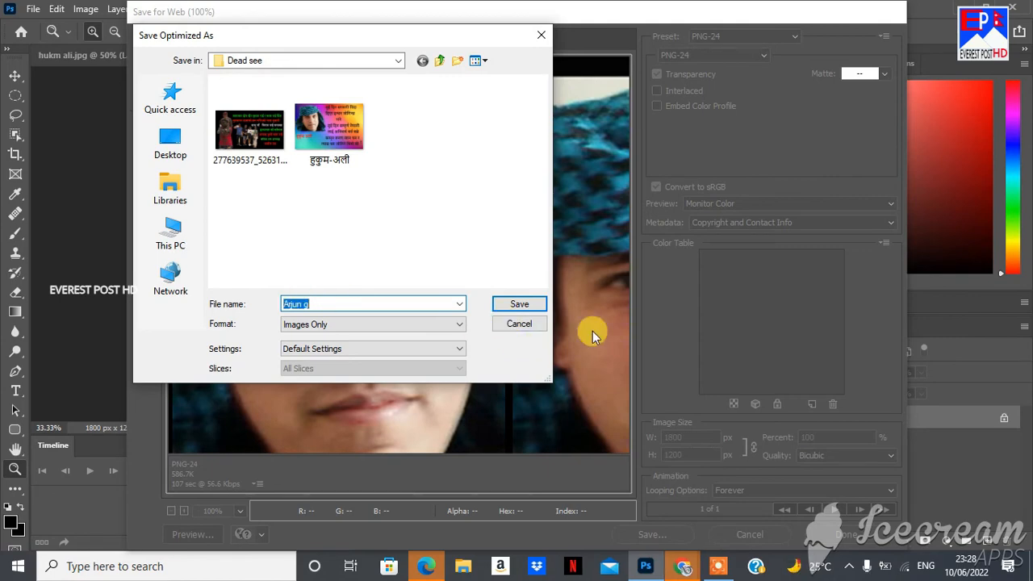
Save the PNG as Images Only in the Dead see folder
{"action": "left_click", "coordinate": [519, 307]}
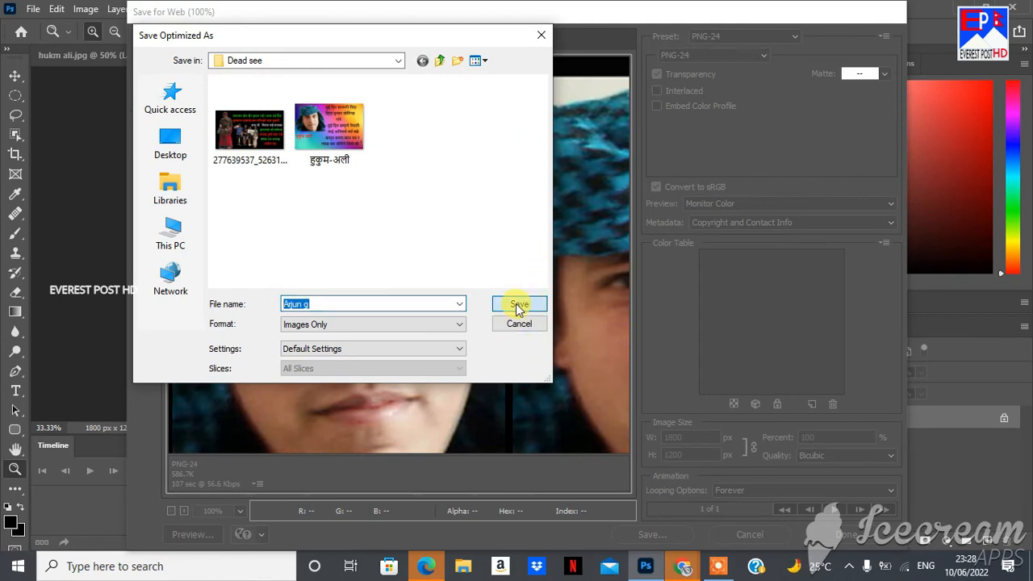